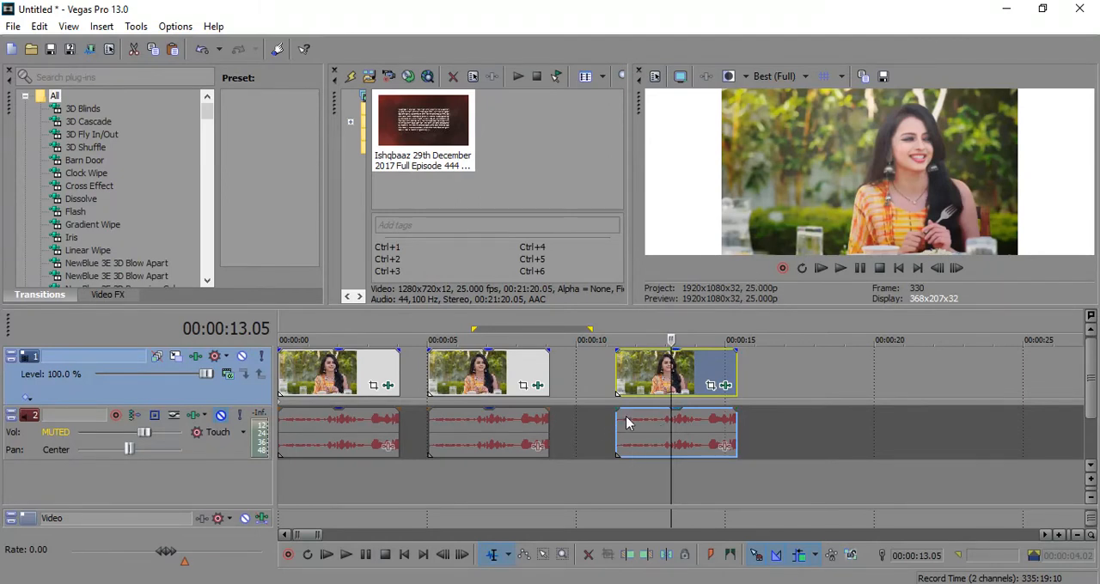
# Step: Preview the second and first clips and review the effects chain applied to video track 1
pyautogui.click(479, 384)
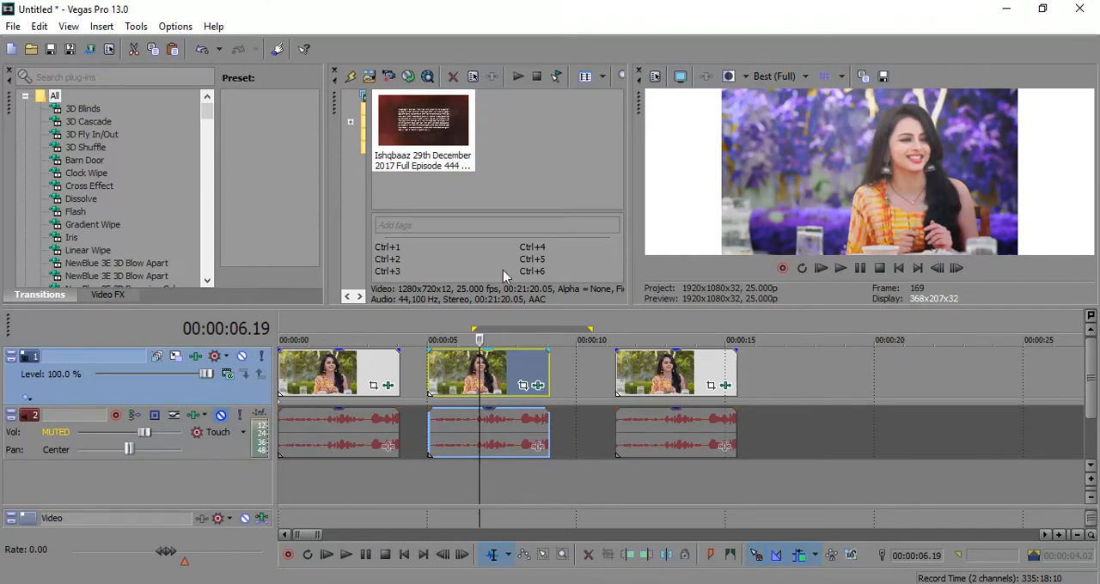
pyautogui.click(350, 388)
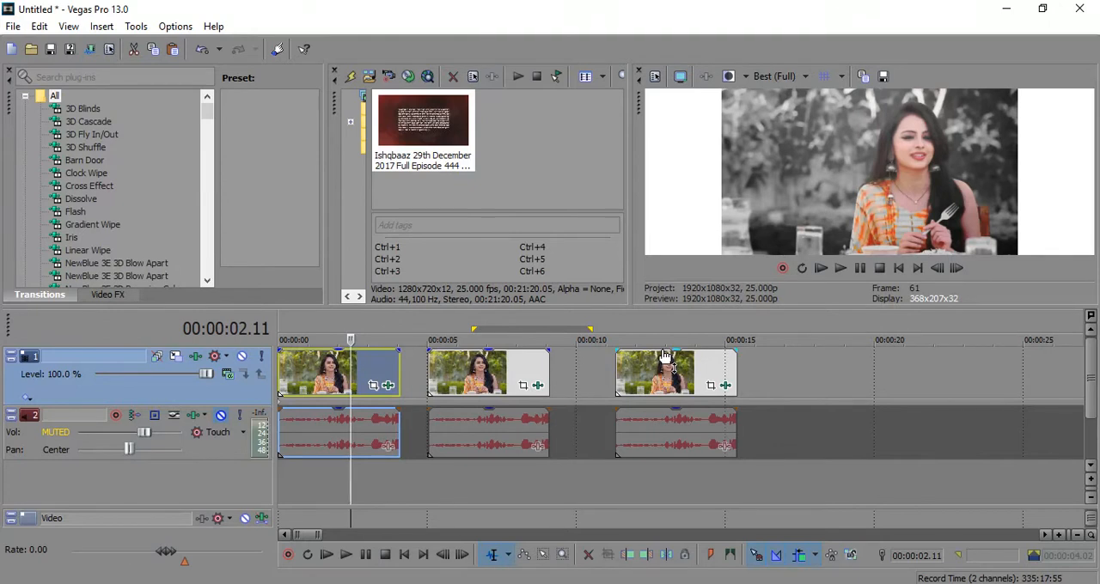
pyautogui.click(196, 357)
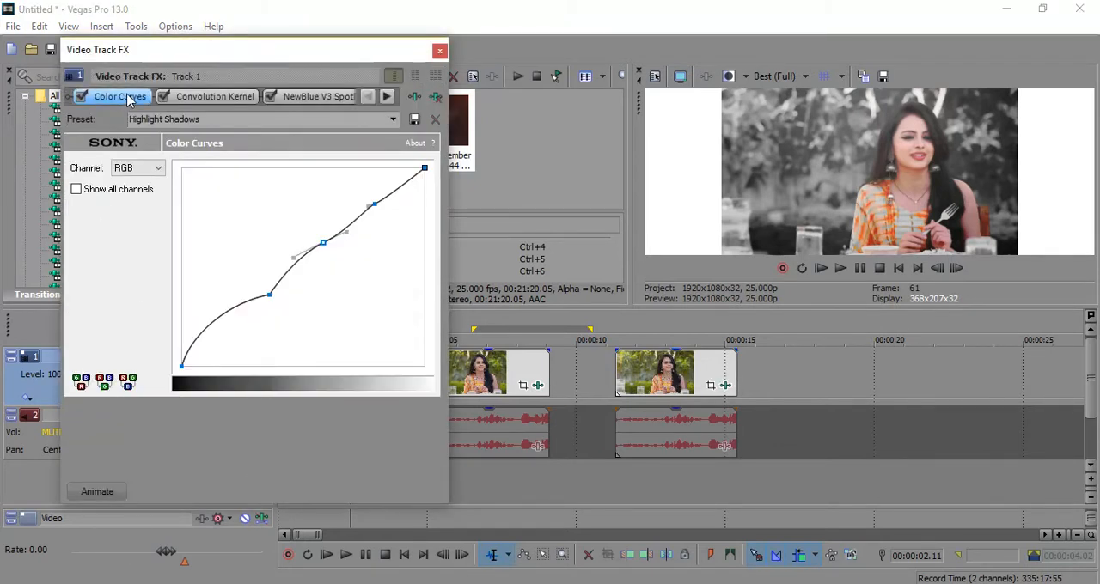
pyautogui.click(387, 97)
pyautogui.click(368, 97)
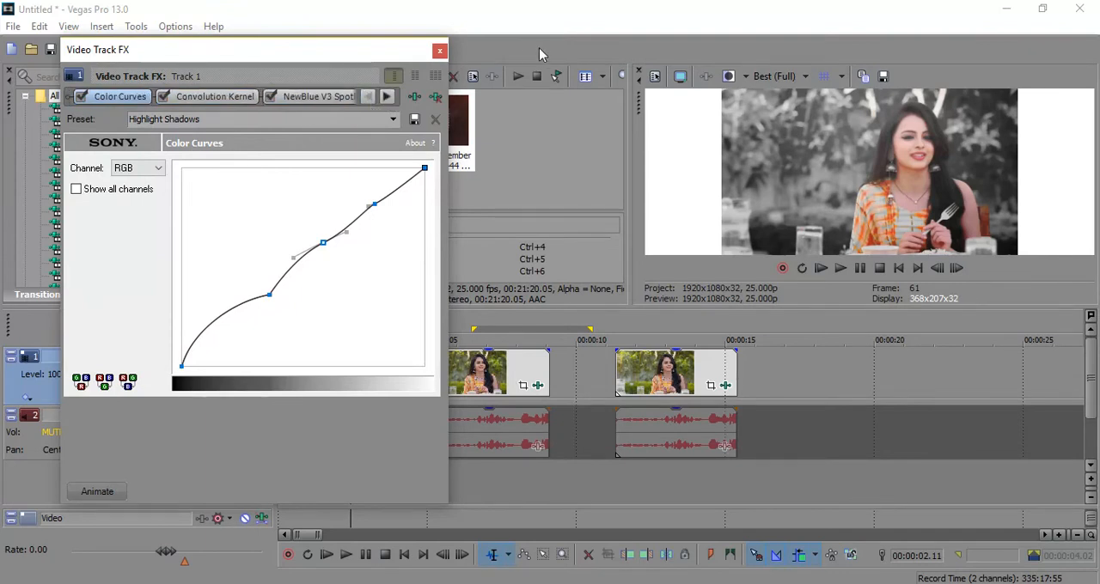
pyautogui.click(439, 50)
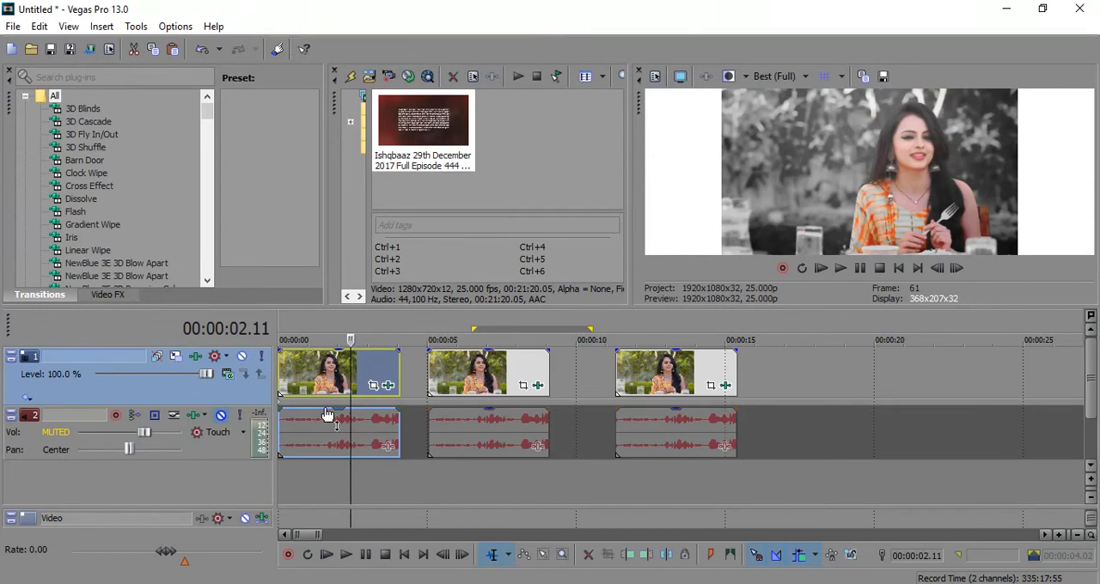
# Step: Apply the Desaturate All but Reds preset in the first clip's Color Corrector (Secondary) effect
pyautogui.click(388, 385)
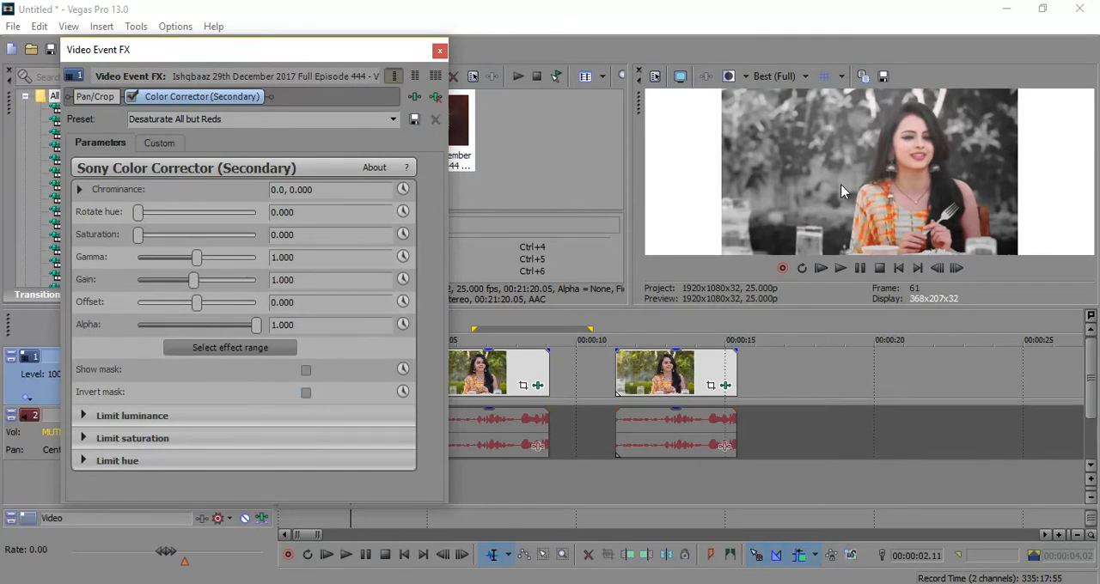
pyautogui.click(394, 122)
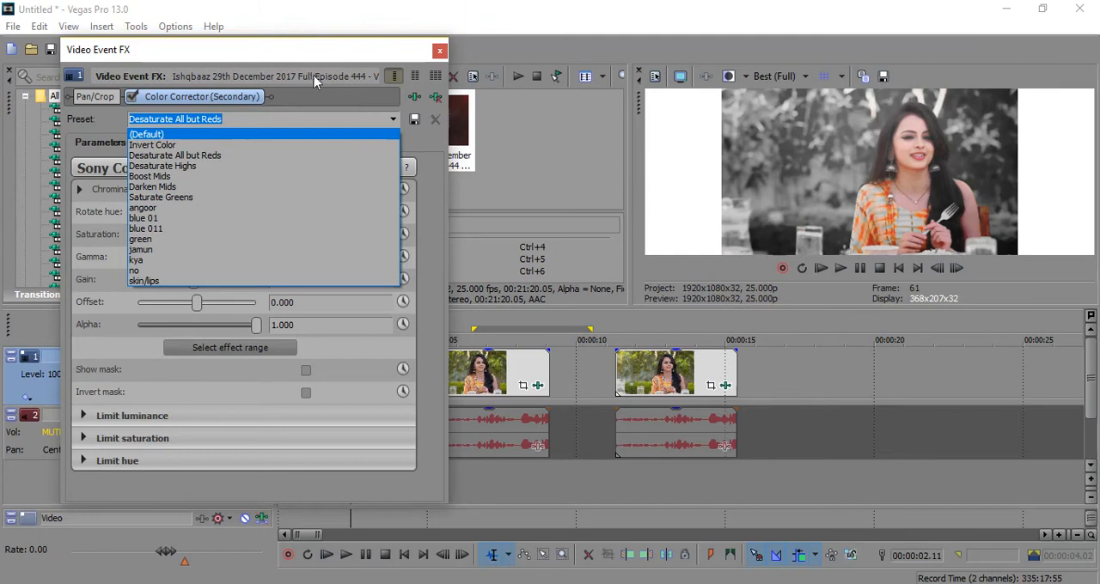
pyautogui.click(226, 94)
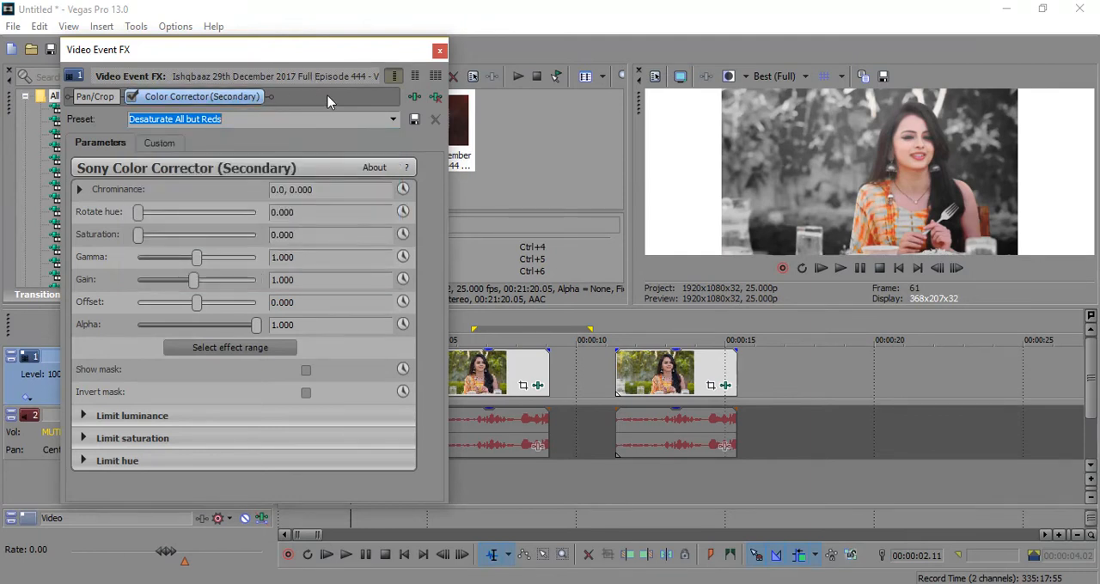
pyautogui.click(392, 122)
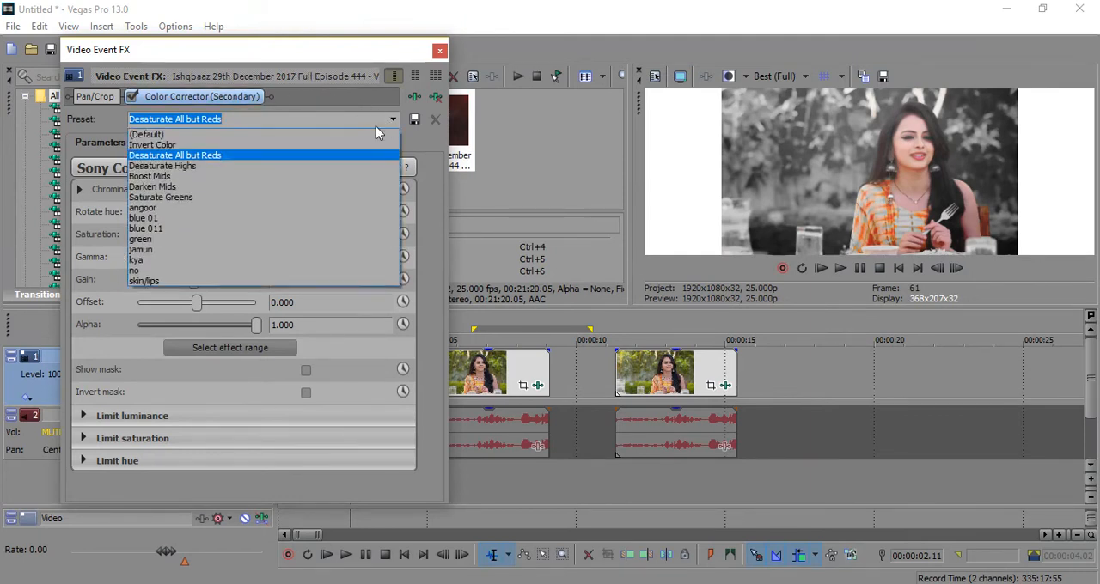
pyautogui.click(169, 161)
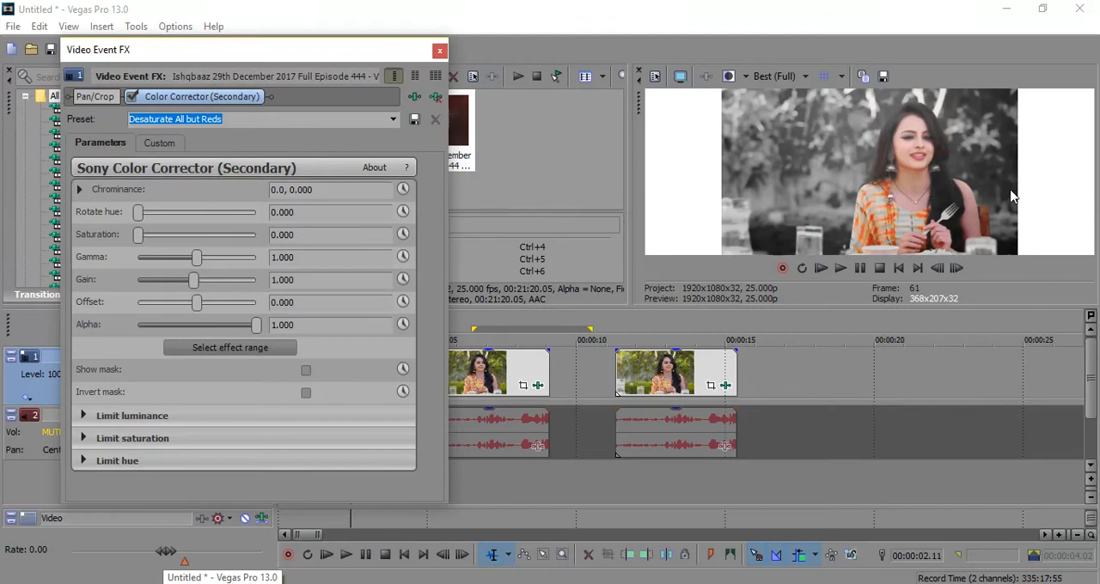
# Step: Compare the second and first clips, inspect the first clip's secondary color correction mask, and close its effect settings
pyautogui.click(507, 374)
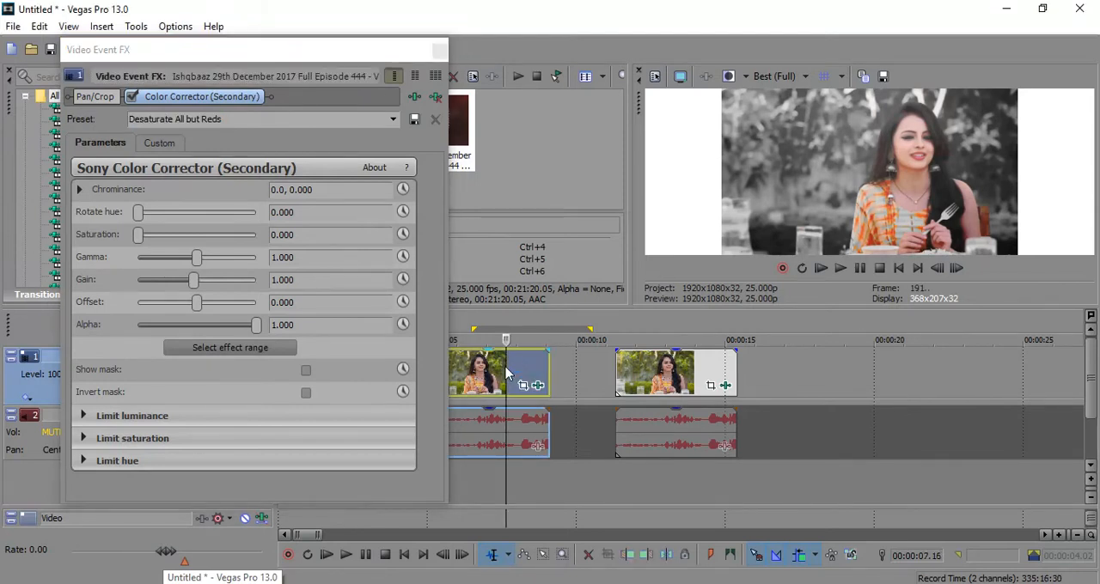
pyautogui.click(324, 516)
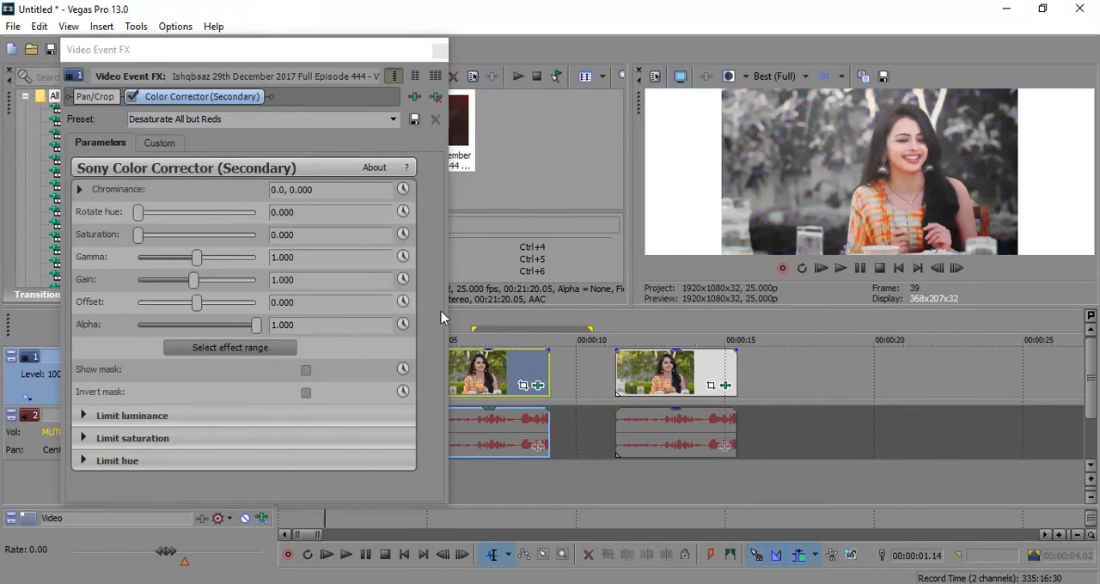
pyautogui.click(155, 143)
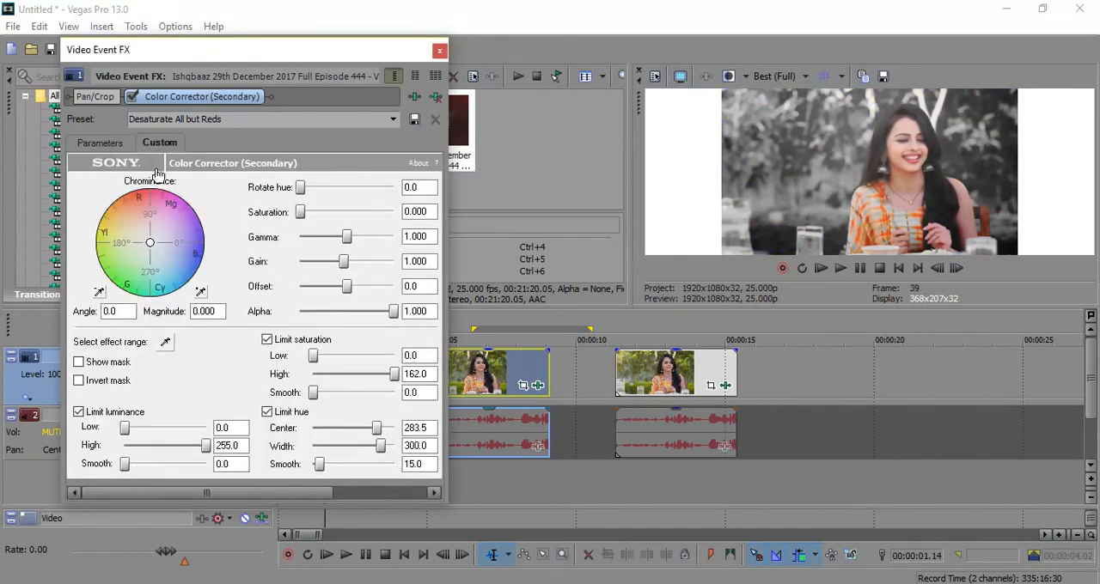
pyautogui.click(101, 365)
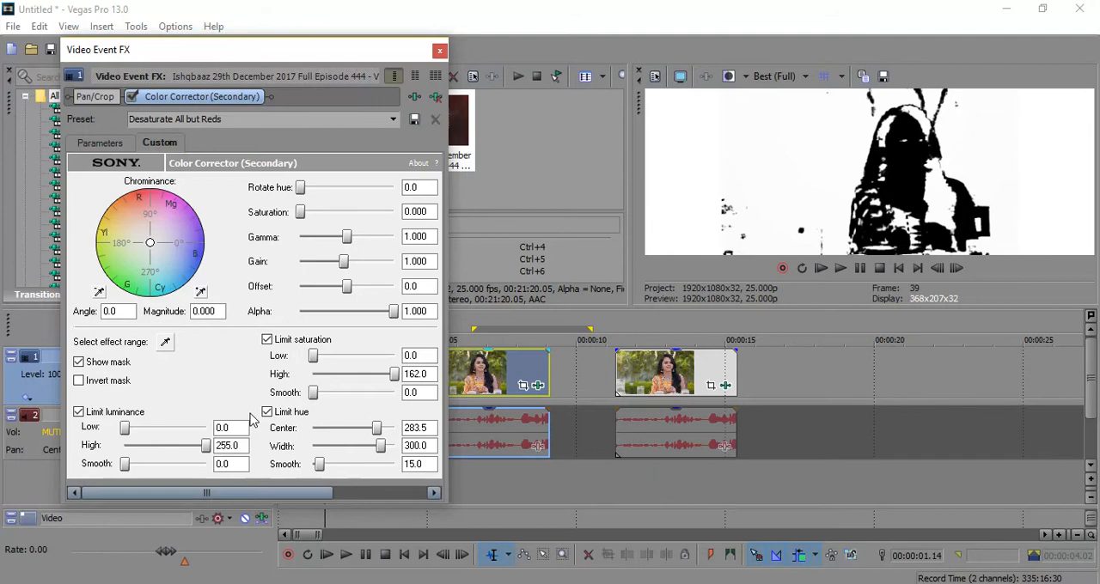
pyautogui.click(123, 368)
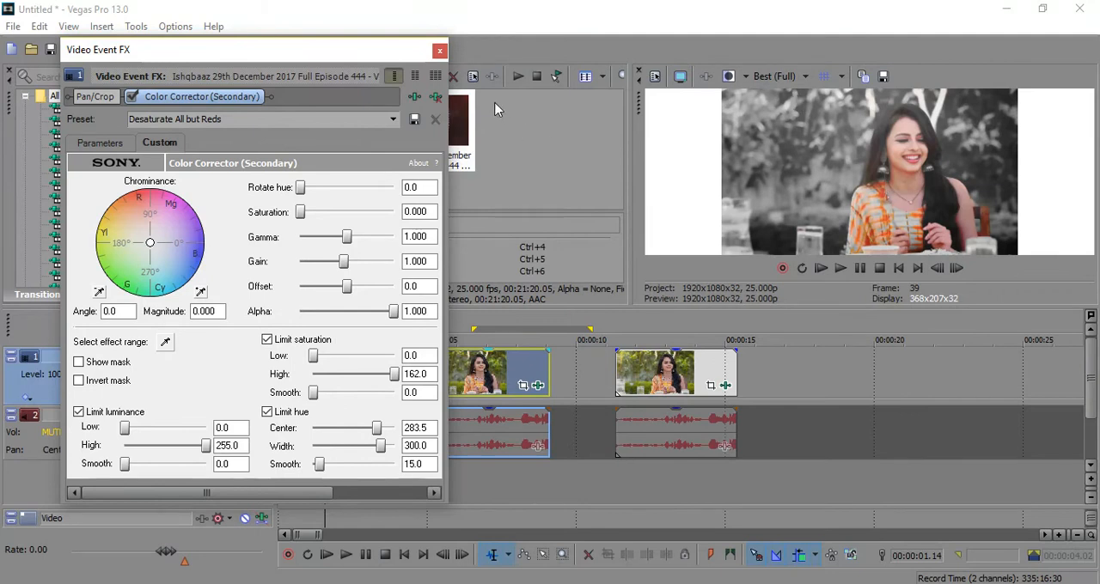
pyautogui.click(439, 53)
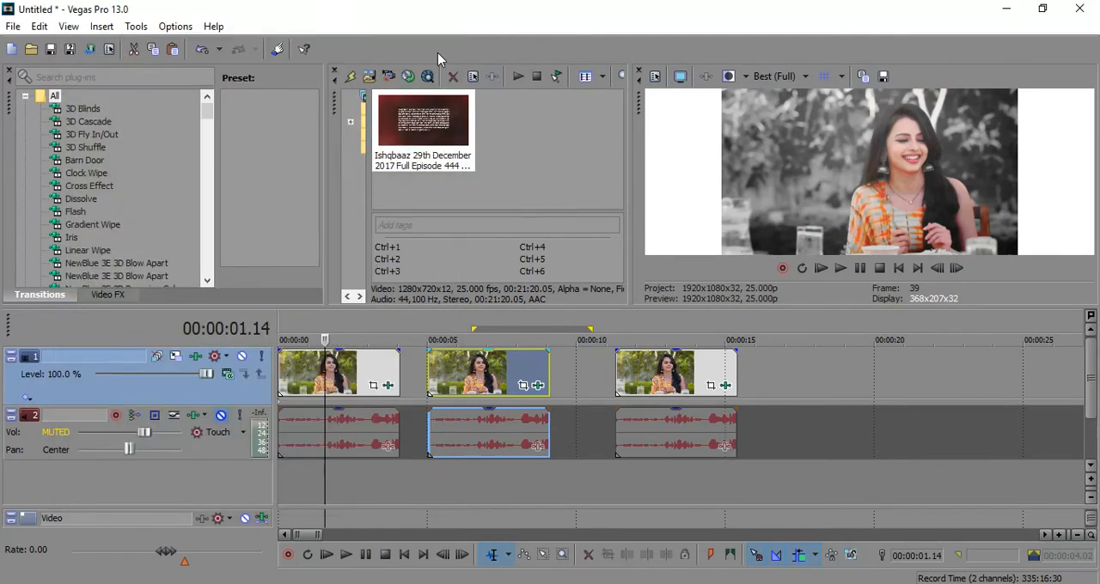
# Step: Show the mask in the custom settings of the third clip's Color Corrector (Secondary) effect
pyautogui.click(491, 365)
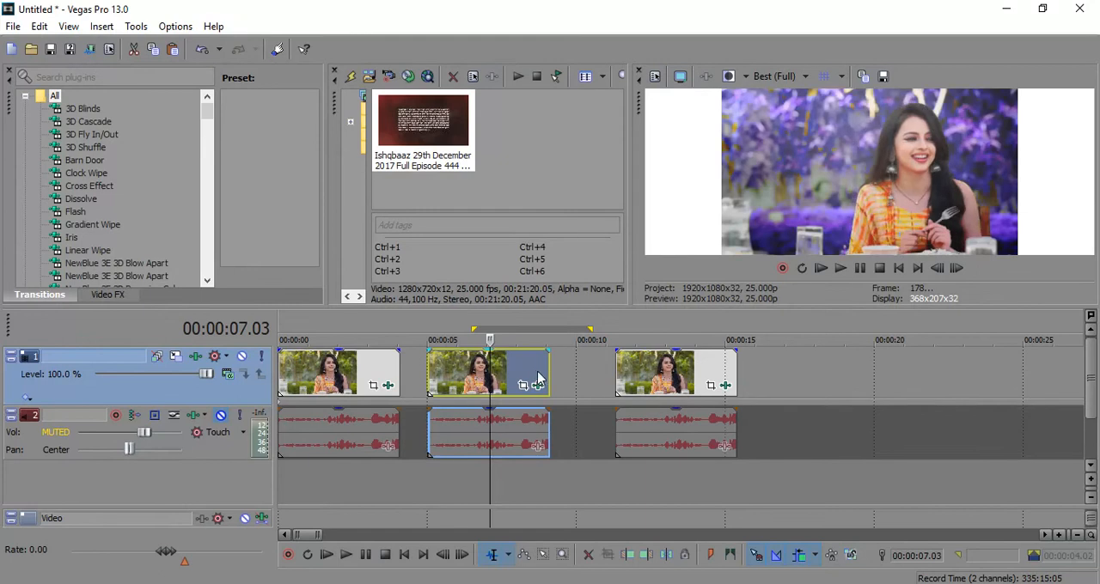
pyautogui.click(653, 378)
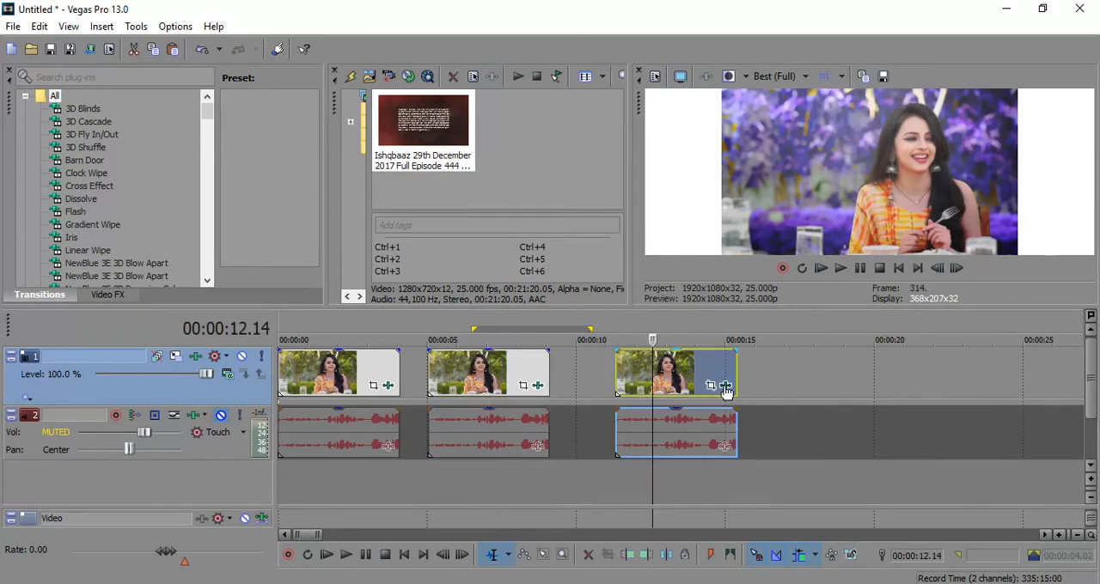
pyautogui.click(726, 386)
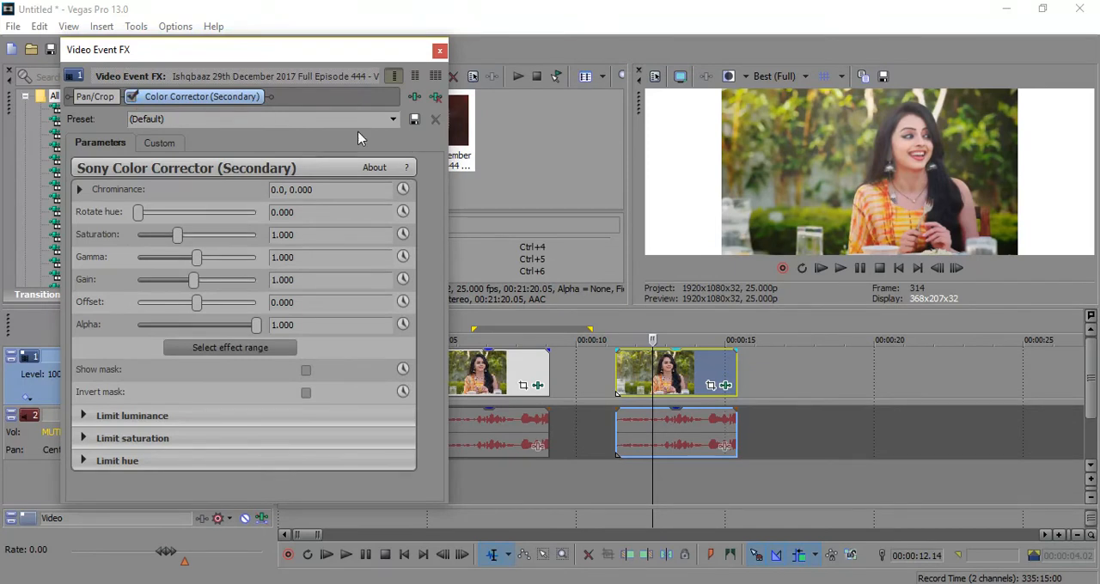
pyautogui.click(155, 143)
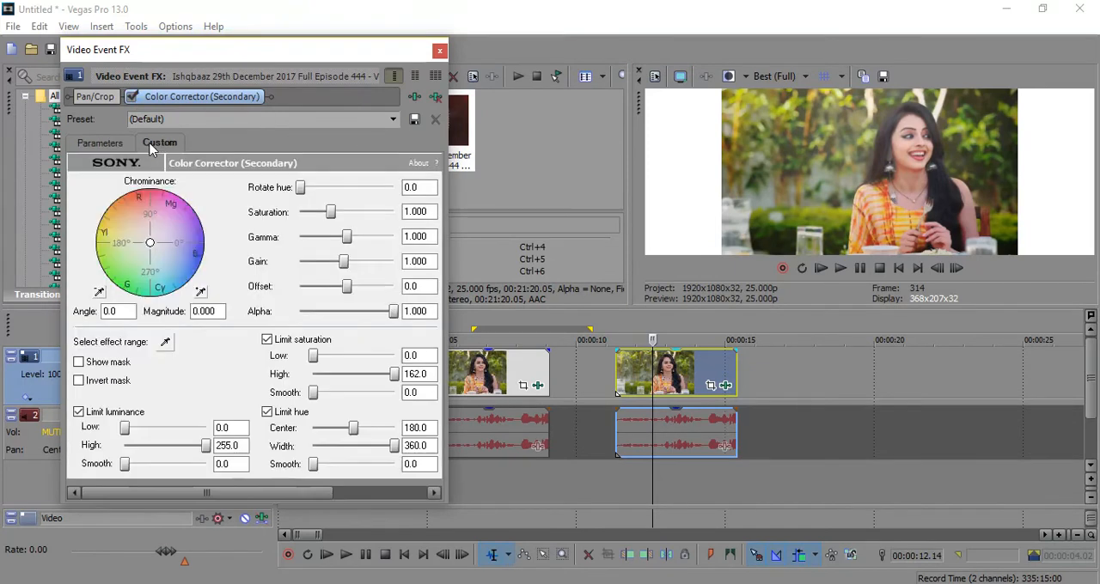
pyautogui.click(120, 364)
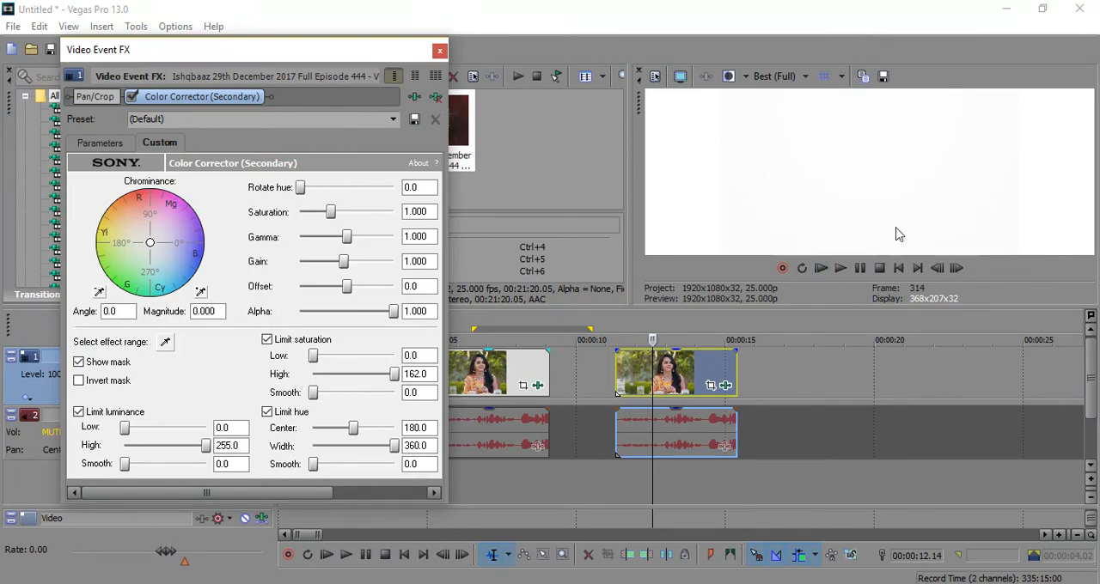
# Step: Shrink the effect window to view the first clip, return to the third clip and enlarge the window again
pyautogui.moveTo(280, 505); pyautogui.dragTo(294, 410)
pyautogui.click(299, 451)
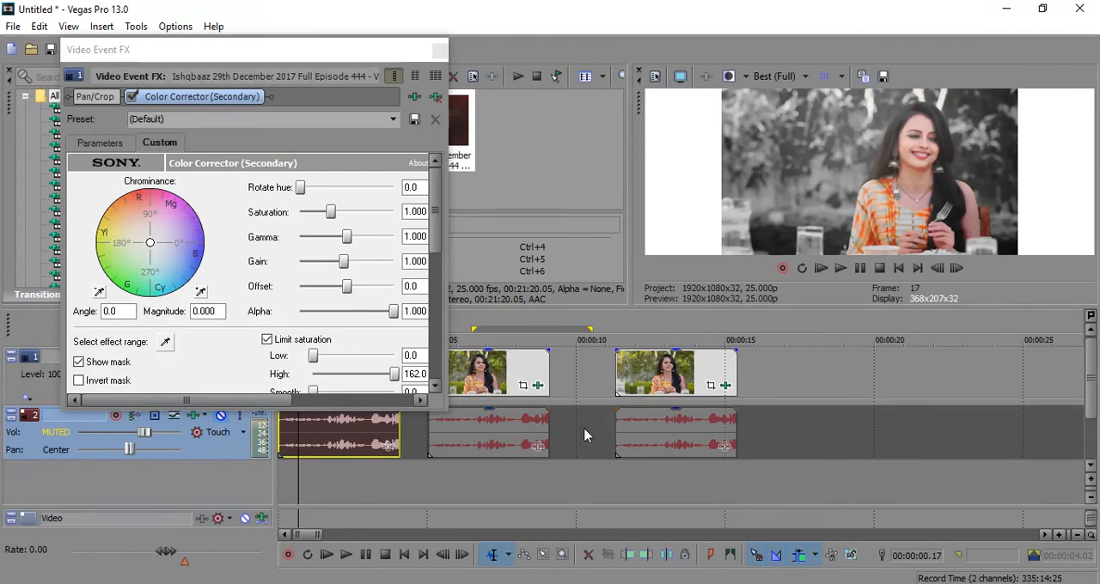
pyautogui.click(652, 439)
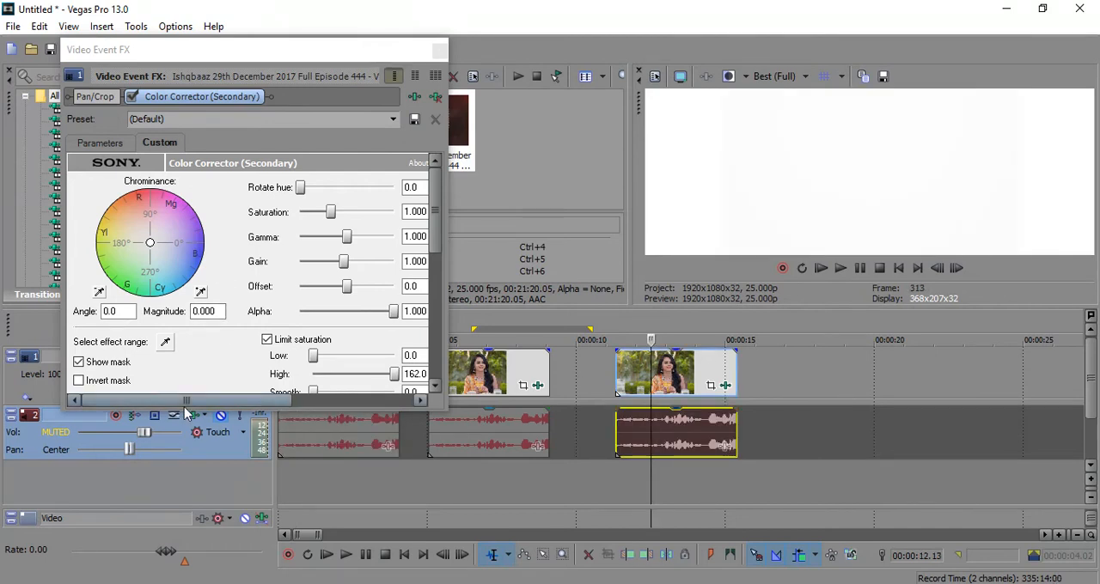
pyautogui.moveTo(236, 416); pyautogui.dragTo(253, 518)
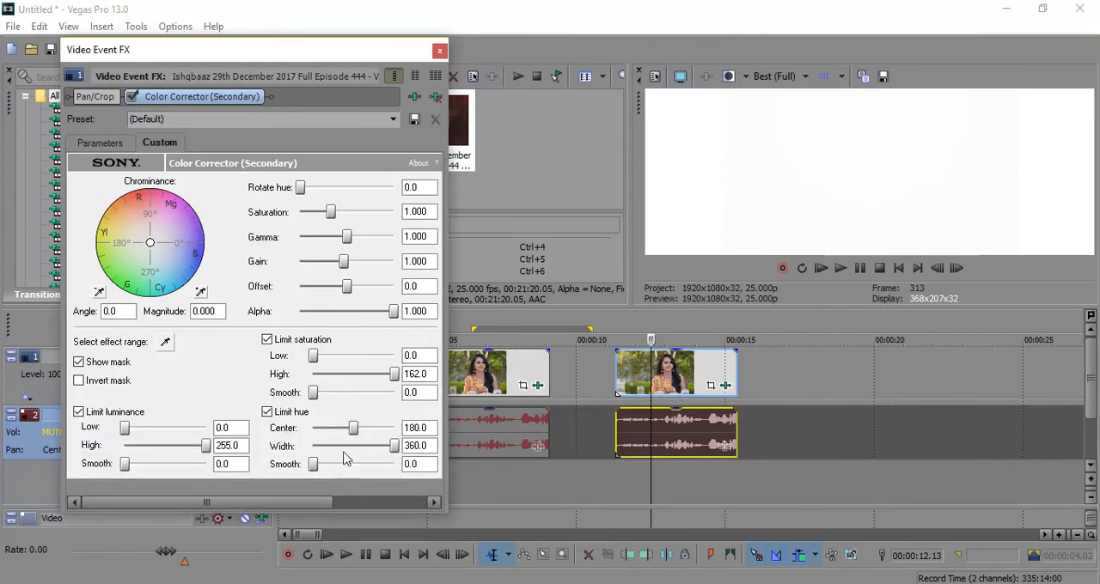
# Step: Limit the third clip's hue range to a width of 60.5 and a center of 171.0, and hide the mask
pyautogui.moveTo(395, 446); pyautogui.dragTo(325, 455)
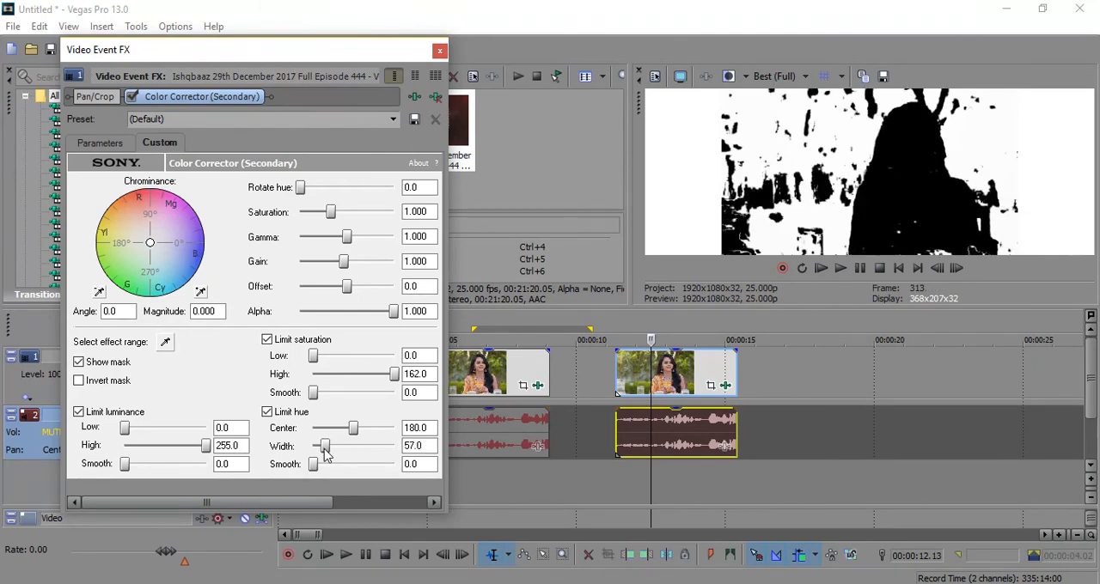
pyautogui.moveTo(325, 456); pyautogui.dragTo(326, 455)
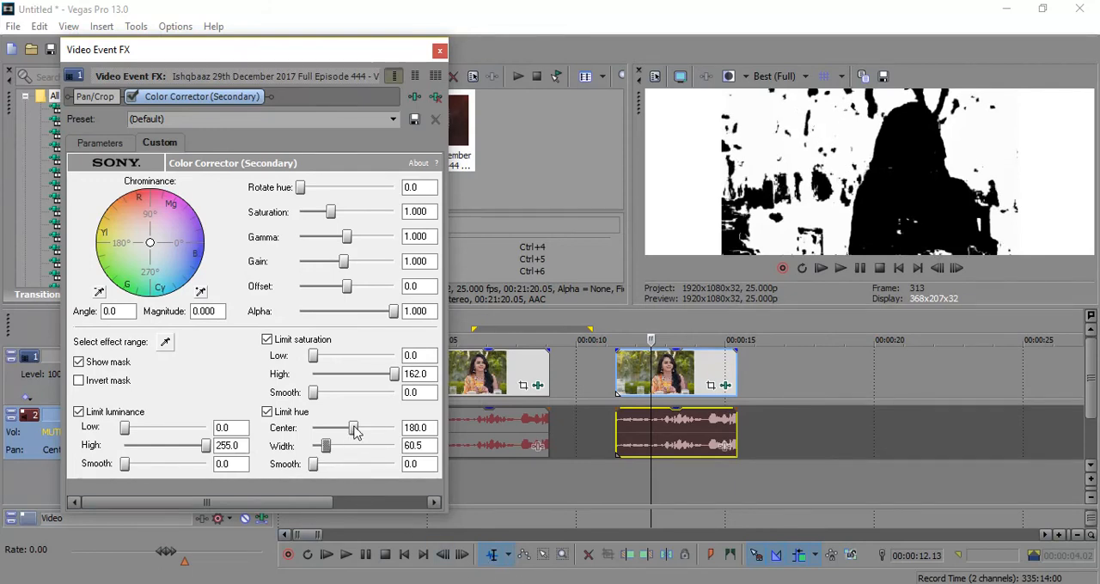
pyautogui.moveTo(356, 432); pyautogui.dragTo(355, 434)
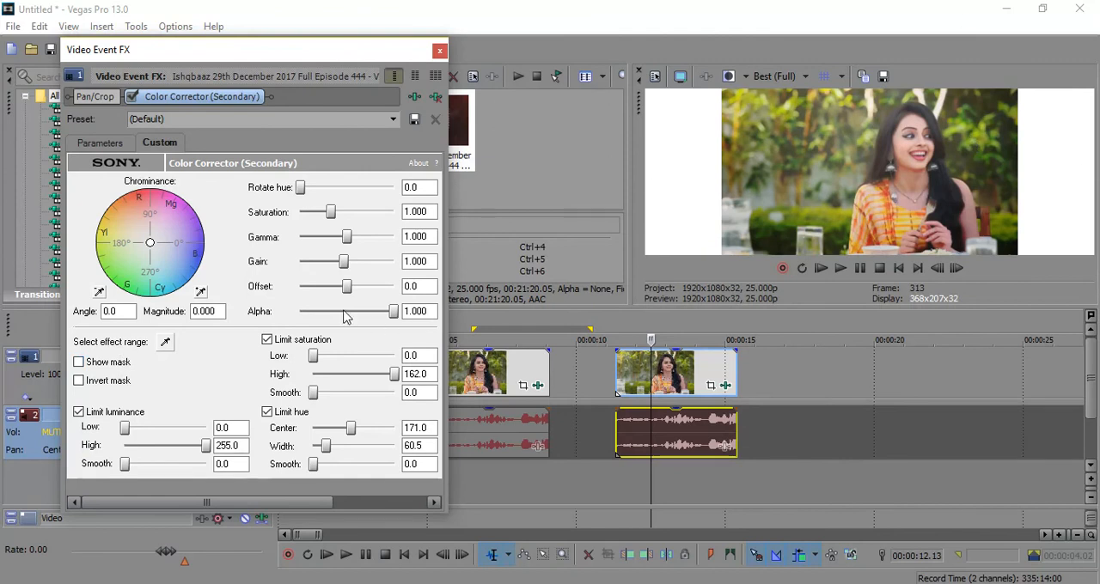
# Step: Set the third clip's Rotate hue to 195.5, comparing it with the second clip, and close the effect settings
pyautogui.moveTo(301, 195); pyautogui.dragTo(345, 196)
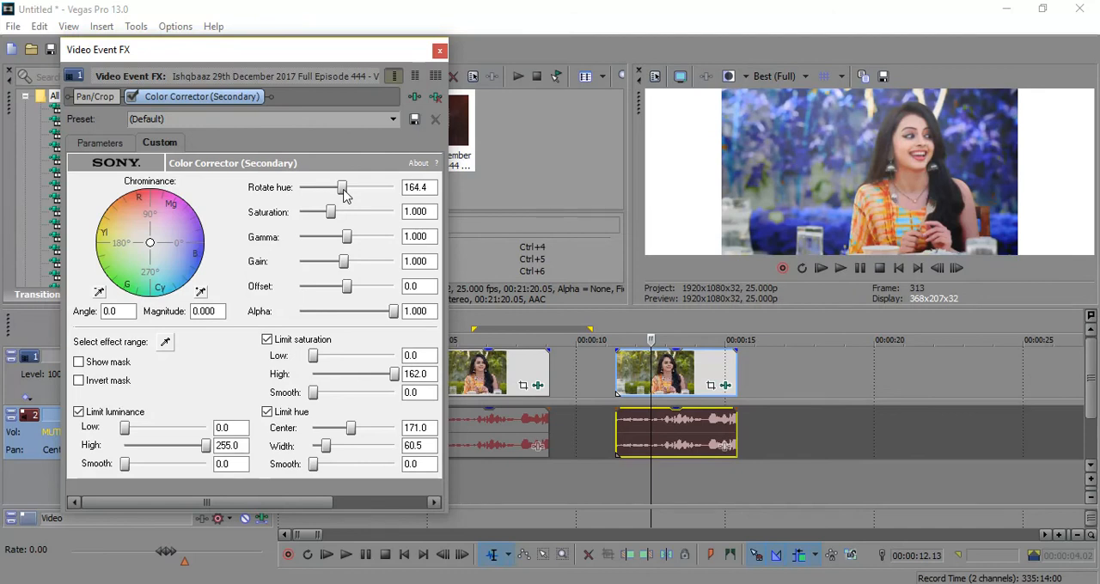
pyautogui.click(512, 385)
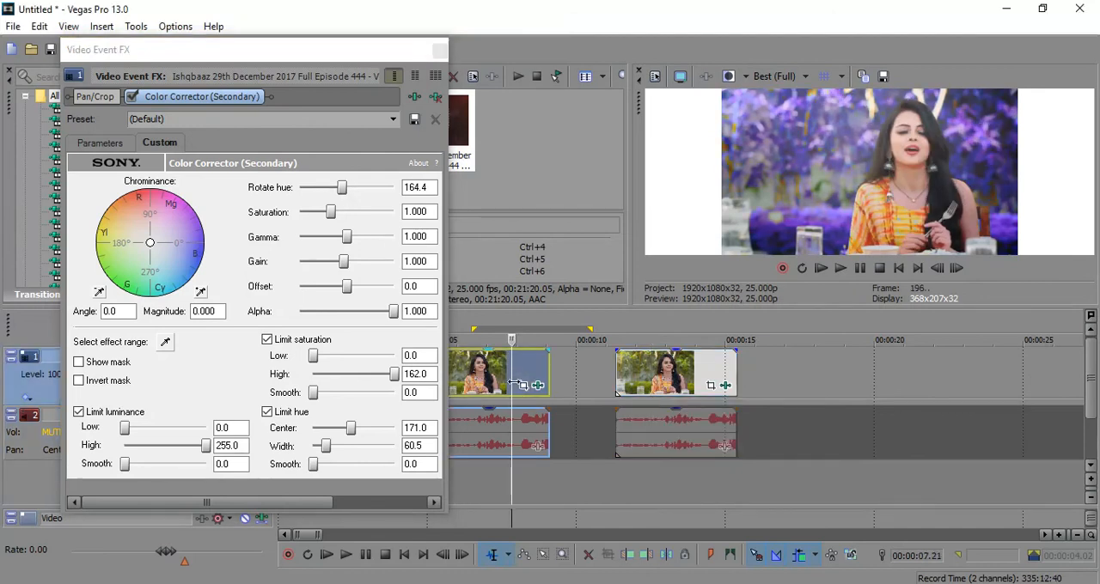
pyautogui.click(661, 385)
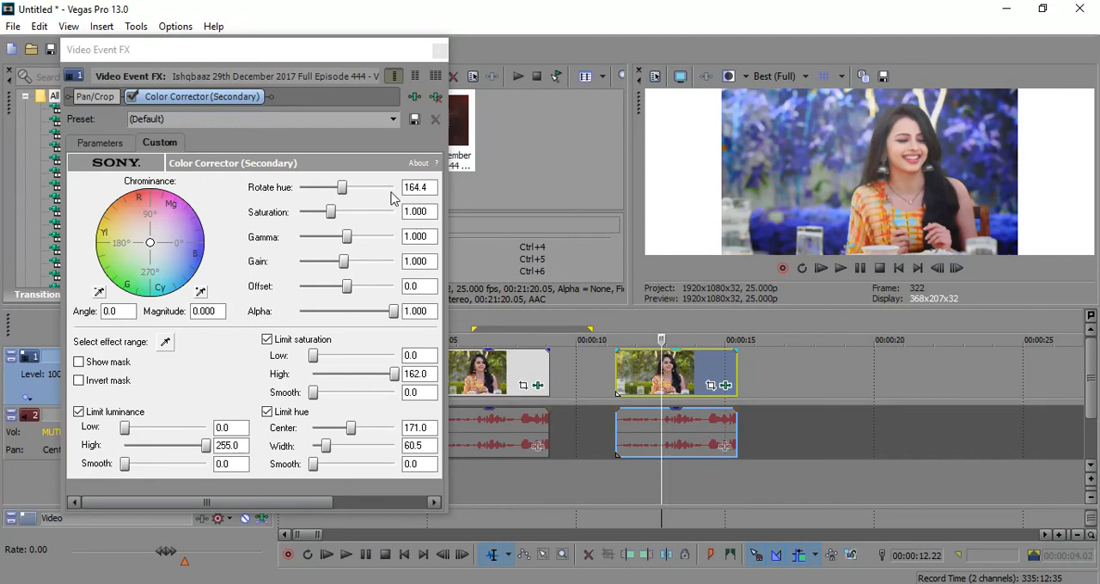
pyautogui.moveTo(343, 192); pyautogui.dragTo(348, 195)
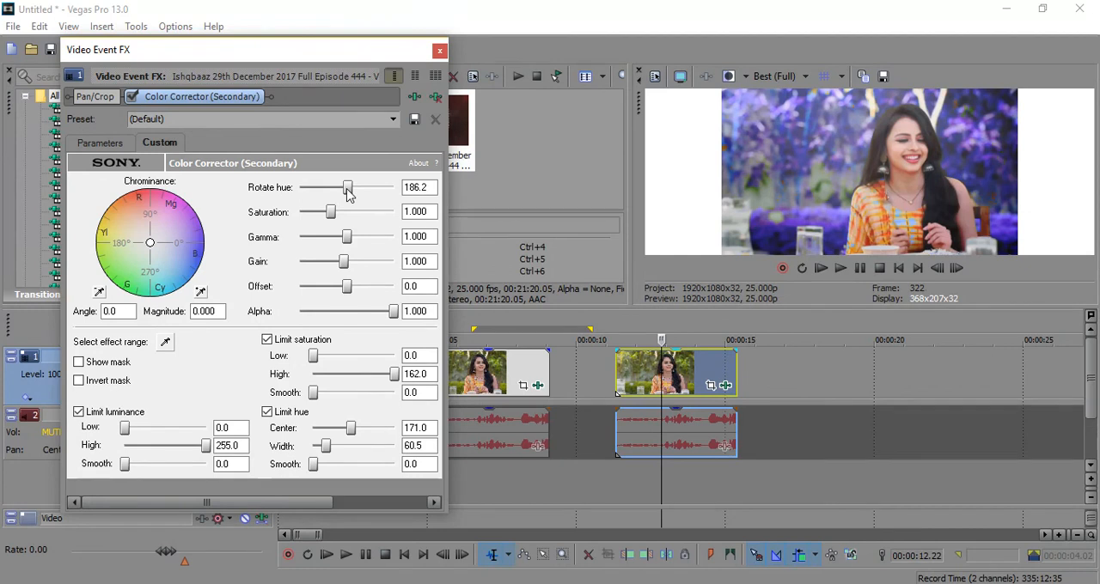
pyautogui.moveTo(349, 194); pyautogui.dragTo(349, 195)
pyautogui.click(639, 368)
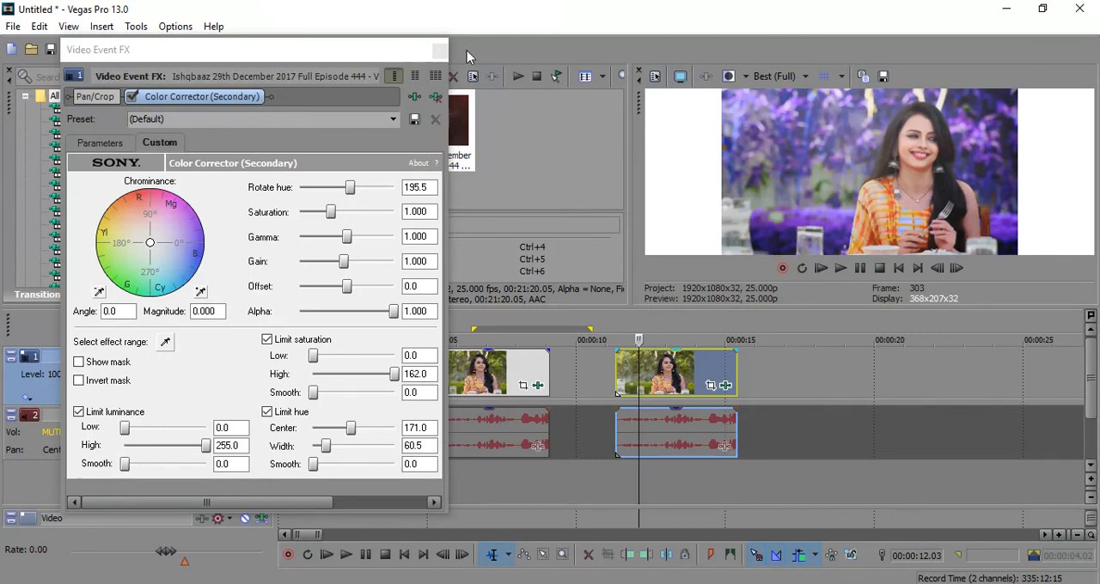
pyautogui.click(438, 50)
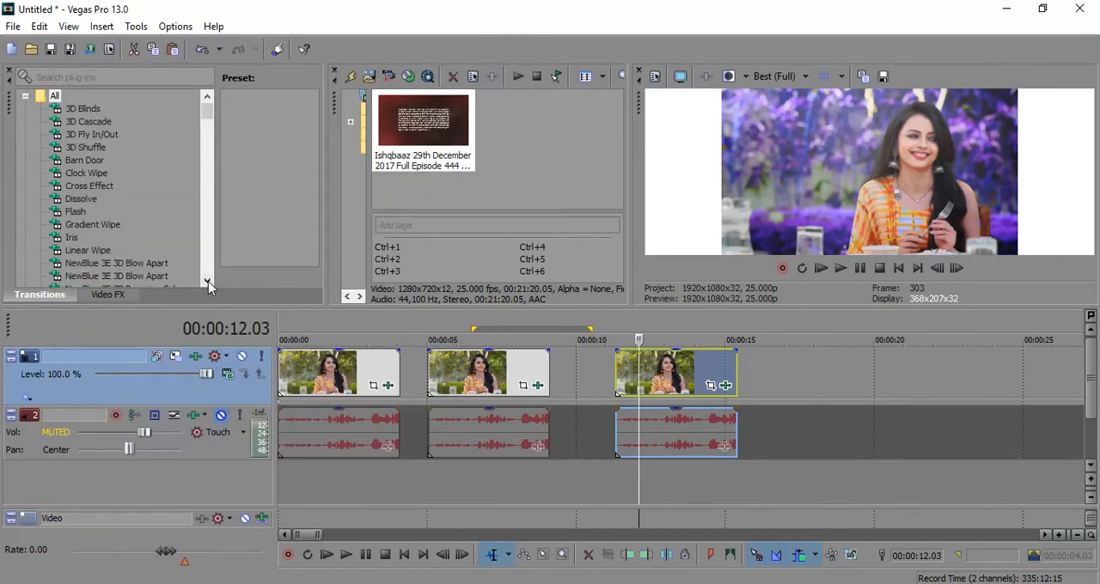